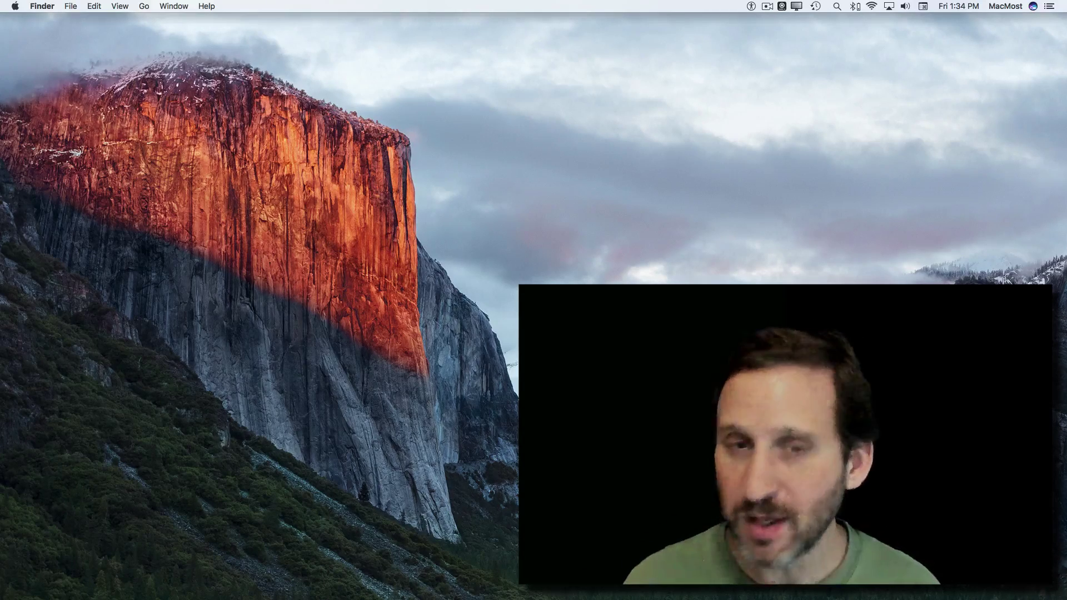
Reach the Bluetooth pane from the Apple menu via System Preferences
click(14, 6)
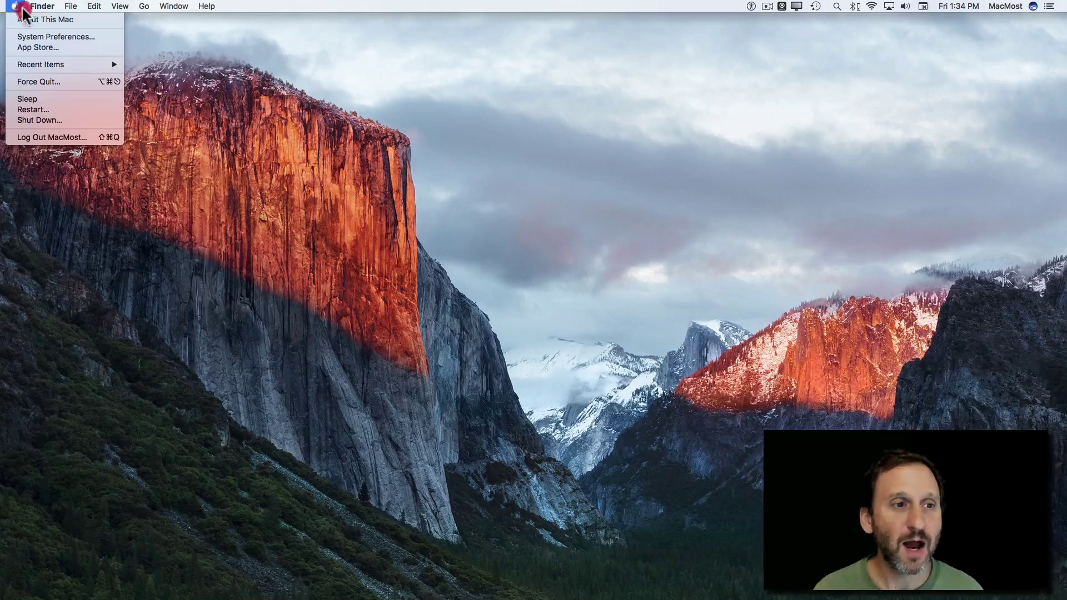
click(35, 36)
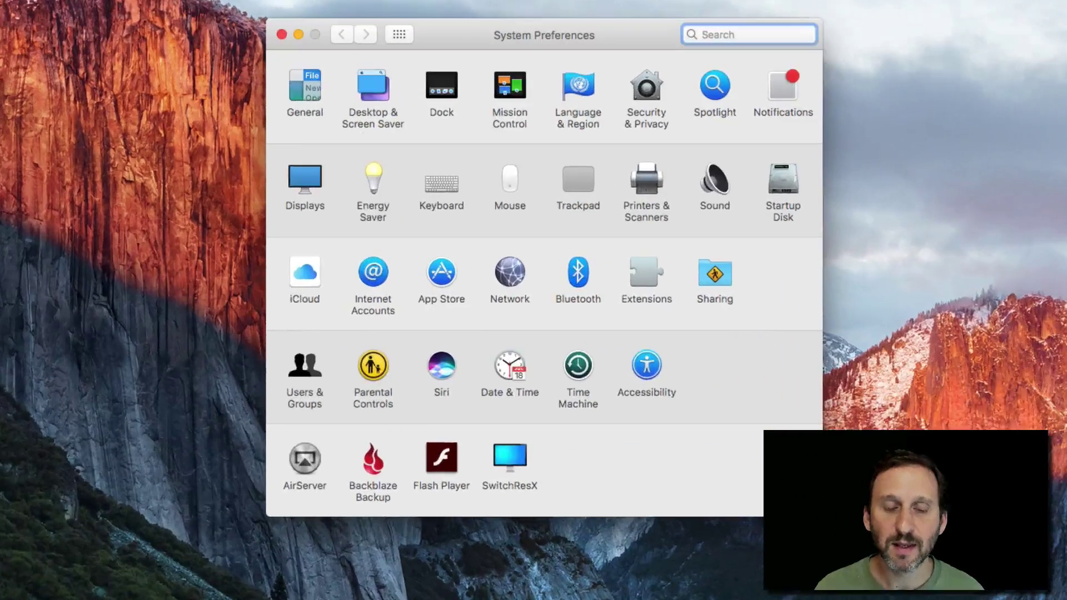
click(579, 271)
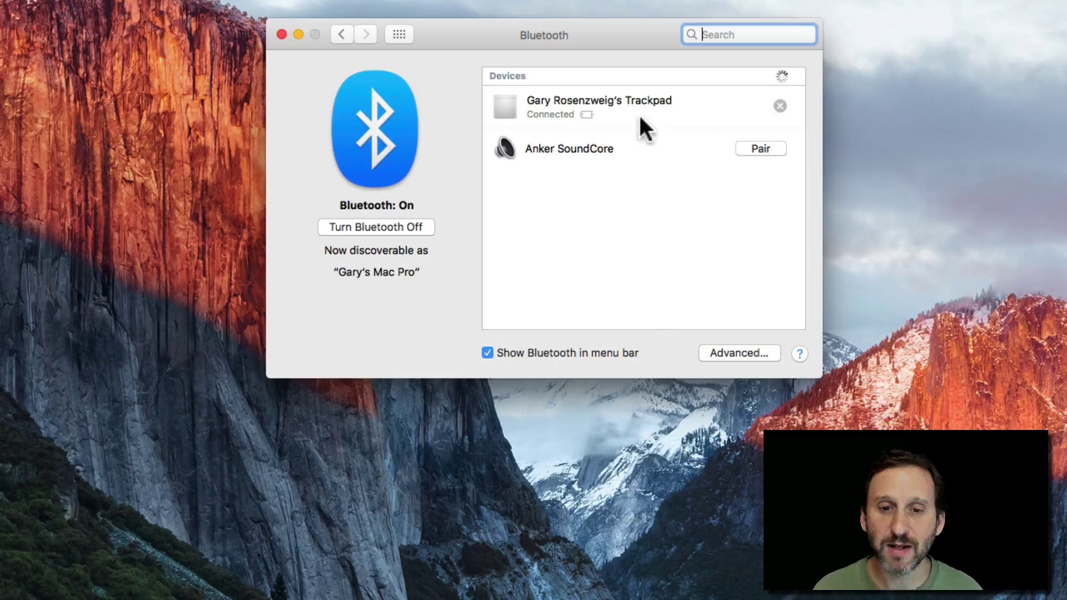
Pair the Anker SoundCore speaker until it shows Connected
click(751, 144)
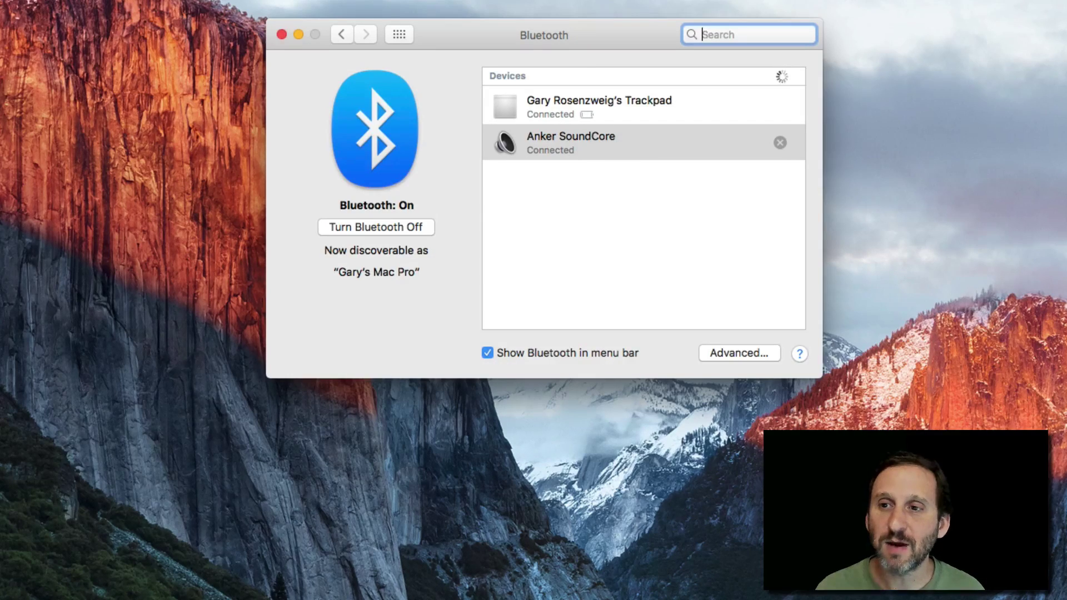
key(Tab)
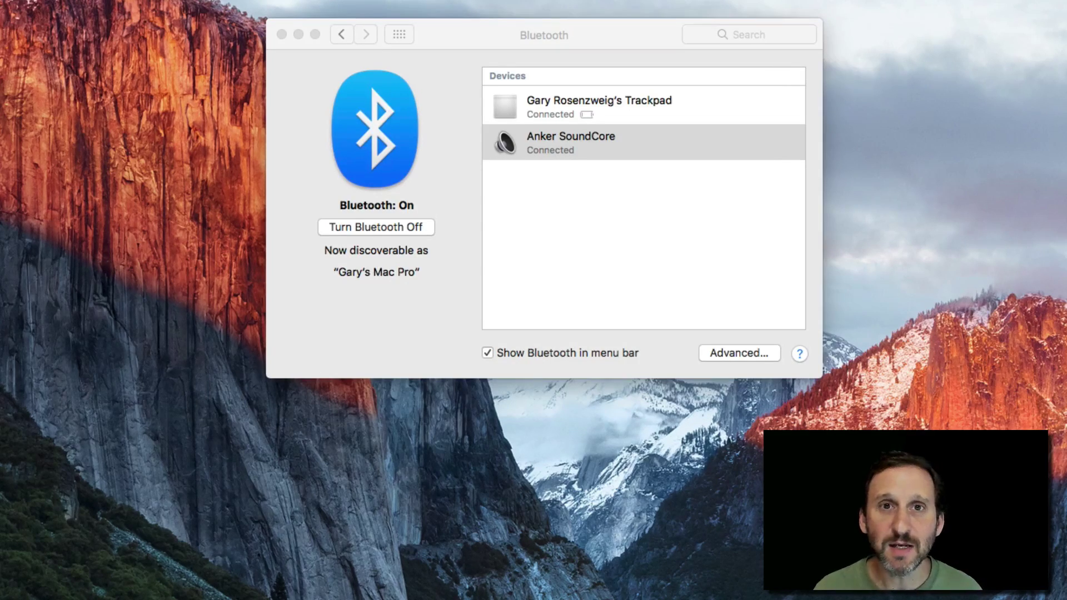
click(608, 209)
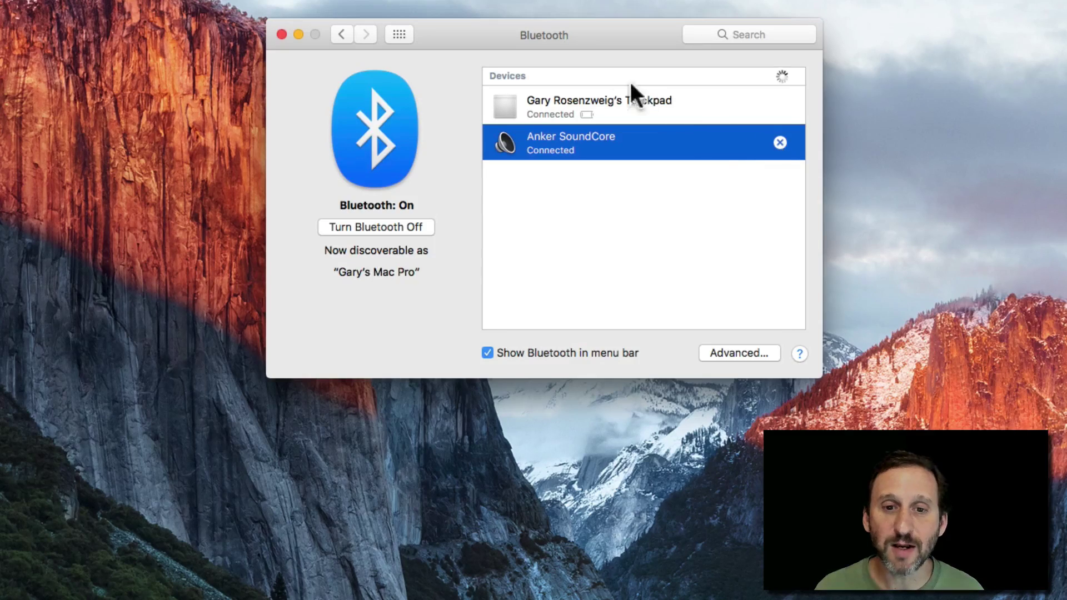
click(780, 143)
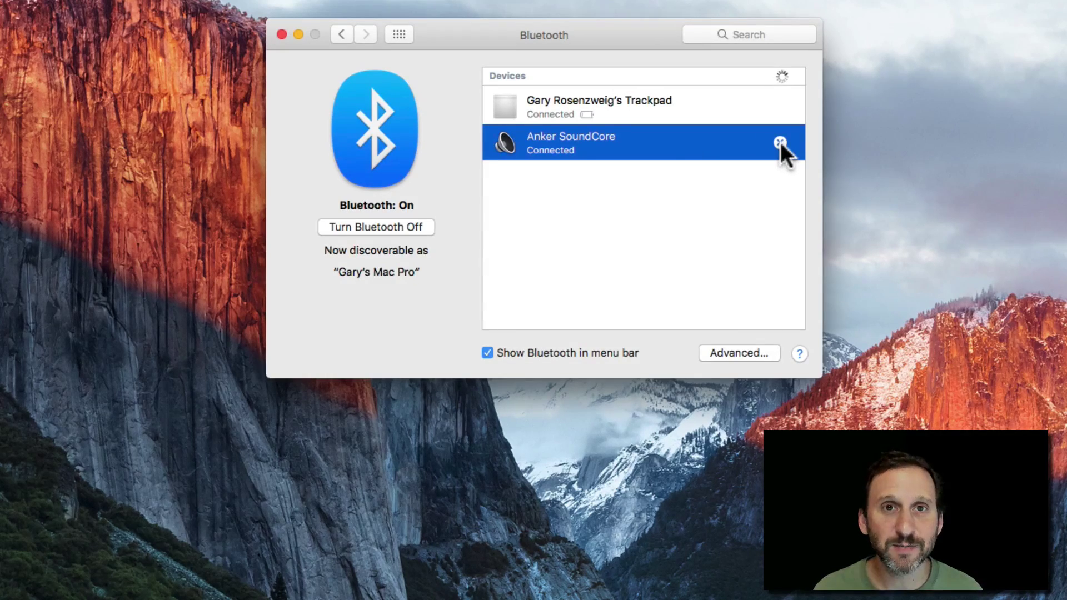
click(571, 273)
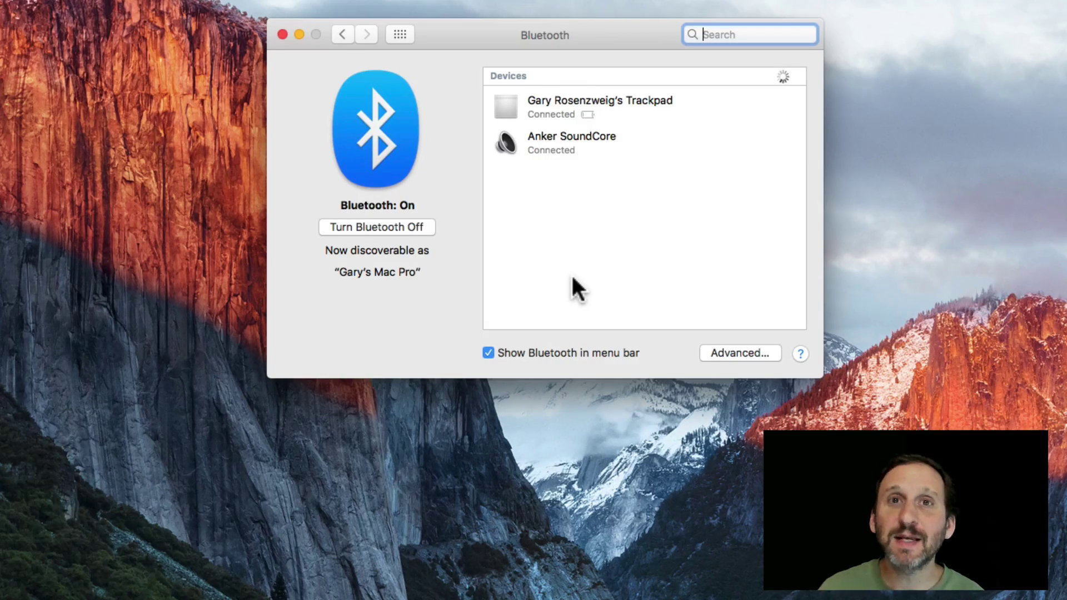
Pair MacMost's keyboard by entering the displayed code and confirming with Return
click(761, 187)
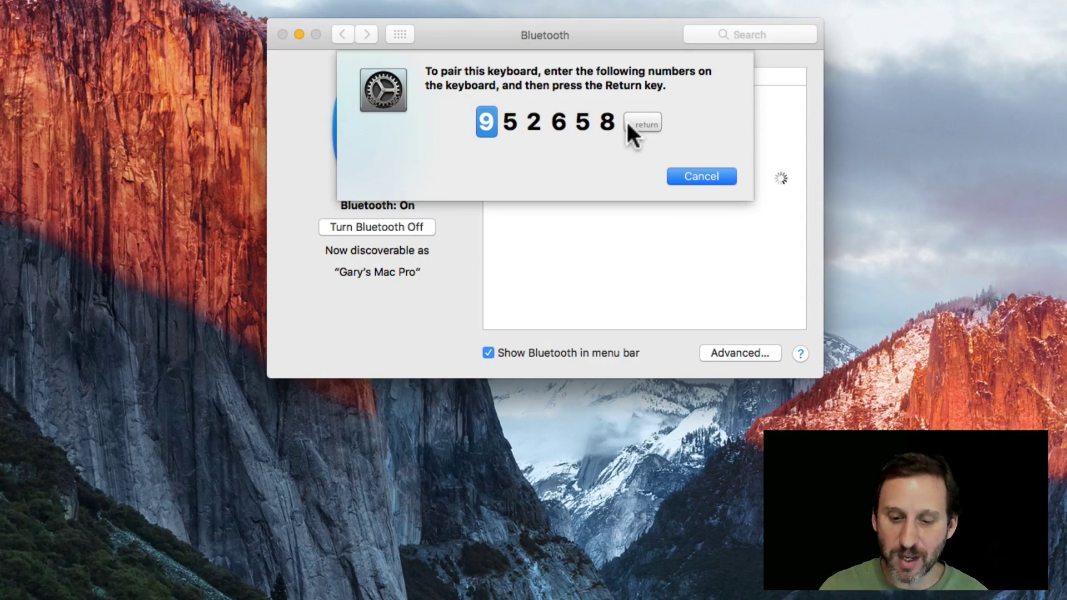
text(9 )
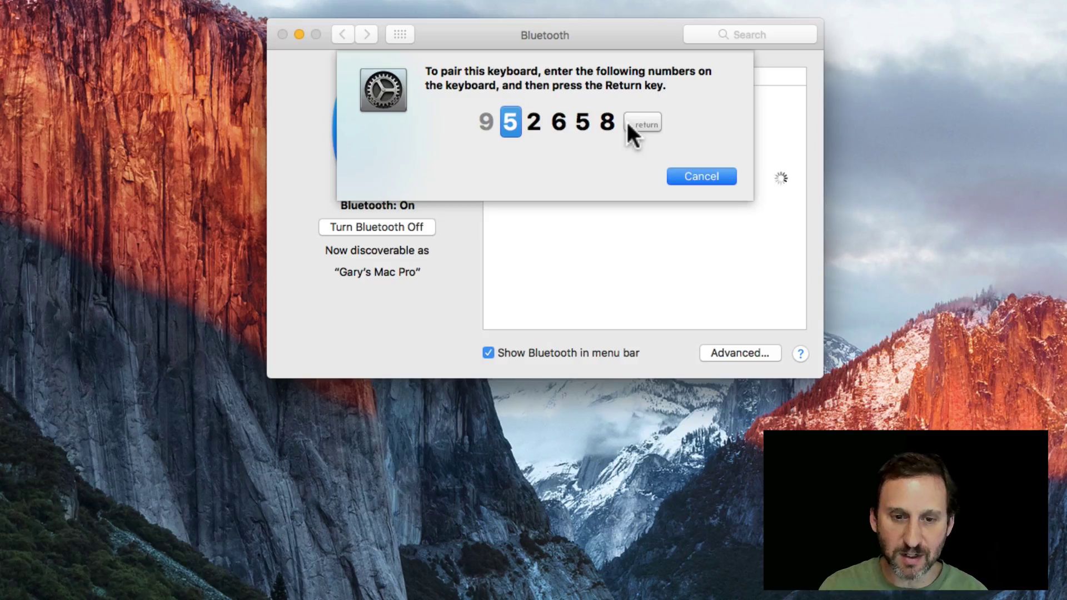
text(5 2 )
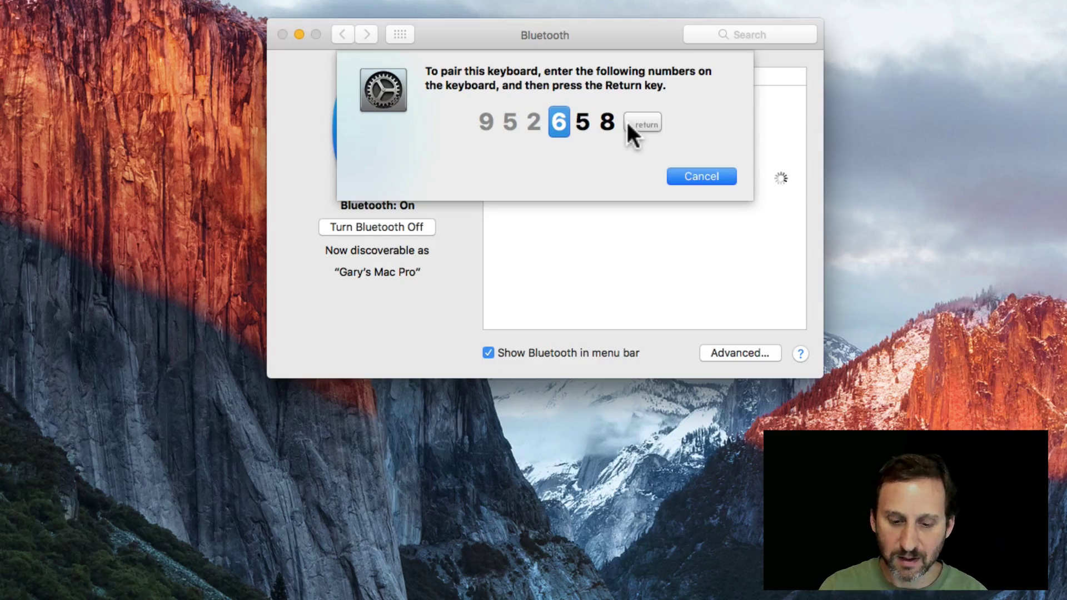
text(6 5 8)
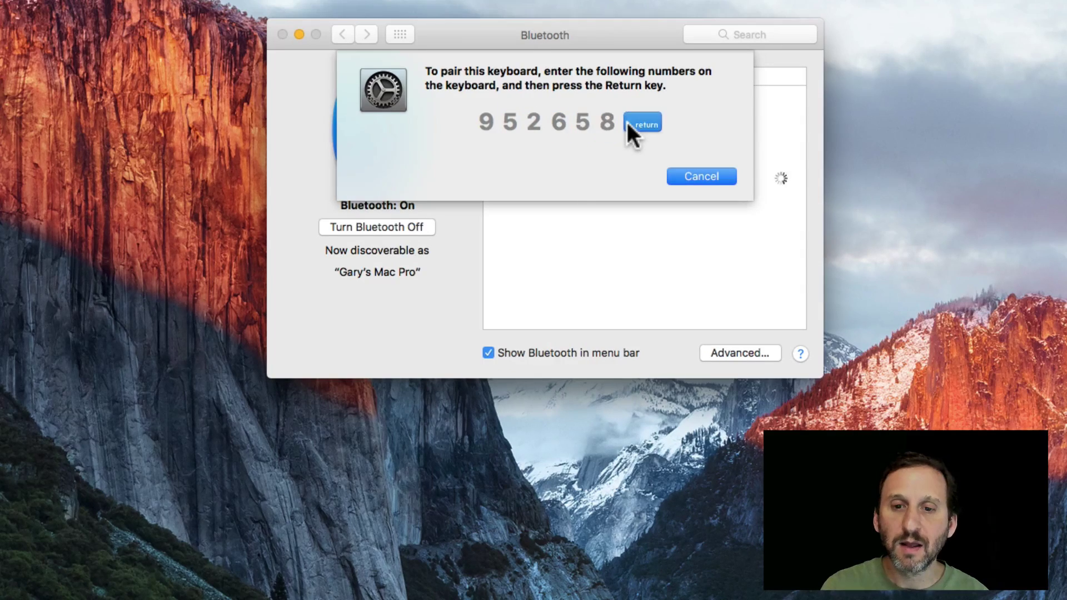
key(Return)
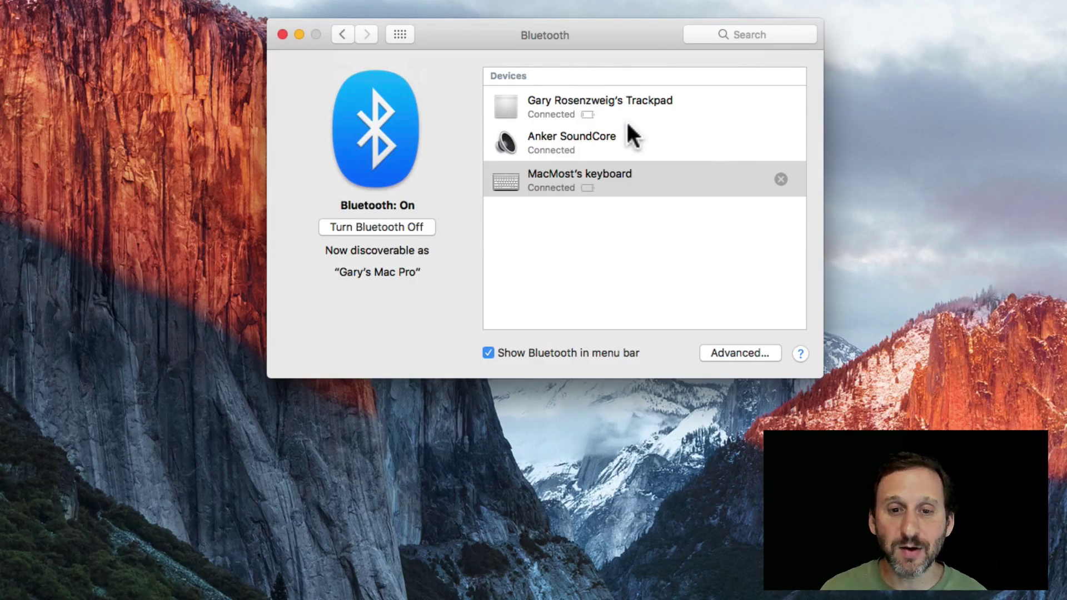
Check the Keyboard and Mouse panes briefly, ending on the Show All preferences grid
click(789, 30)
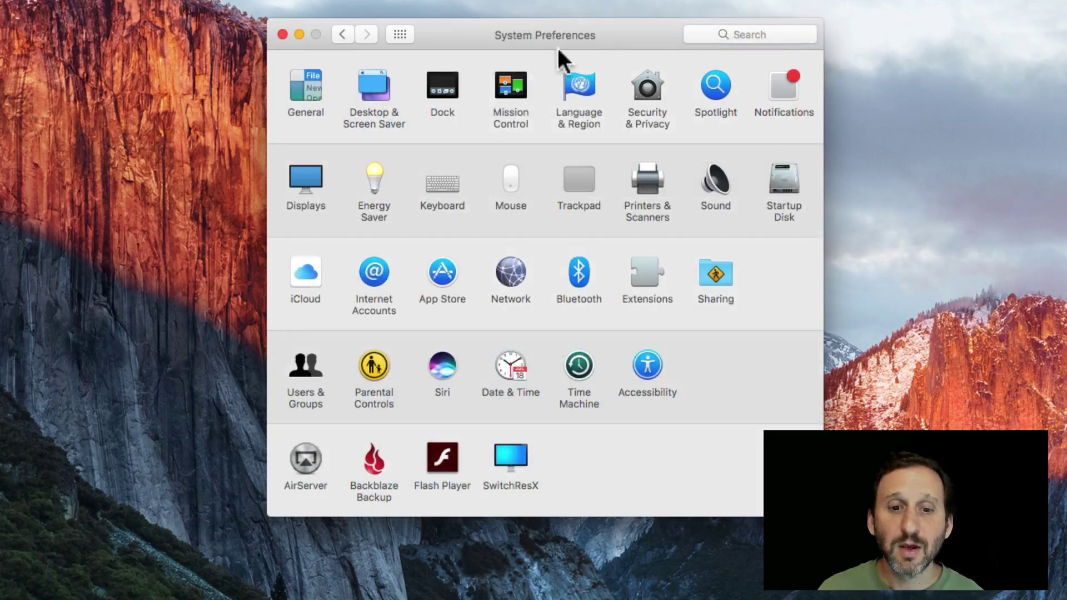
click(432, 185)
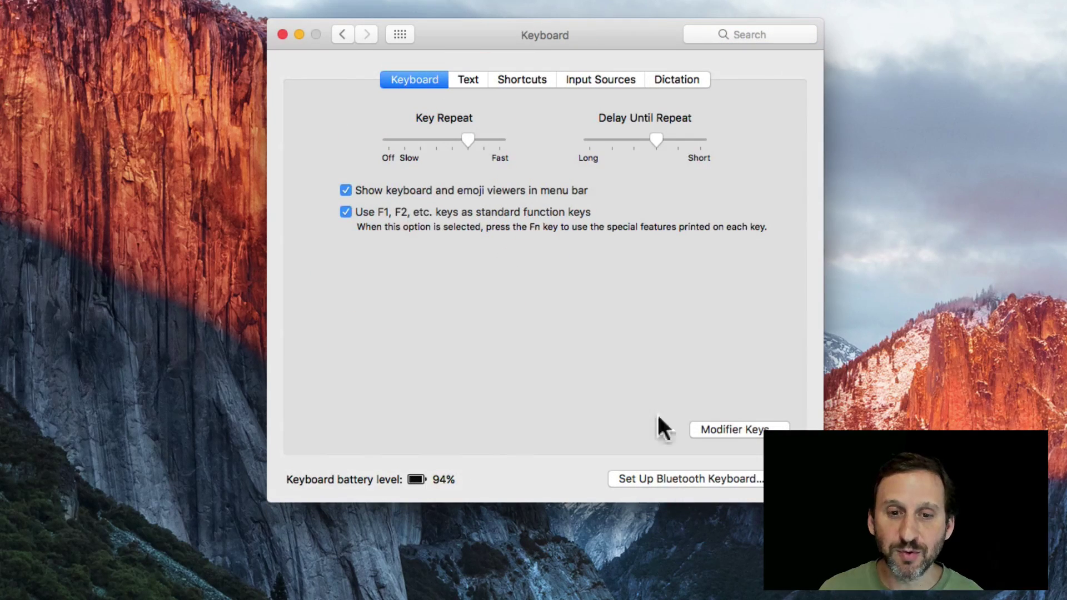
click(397, 34)
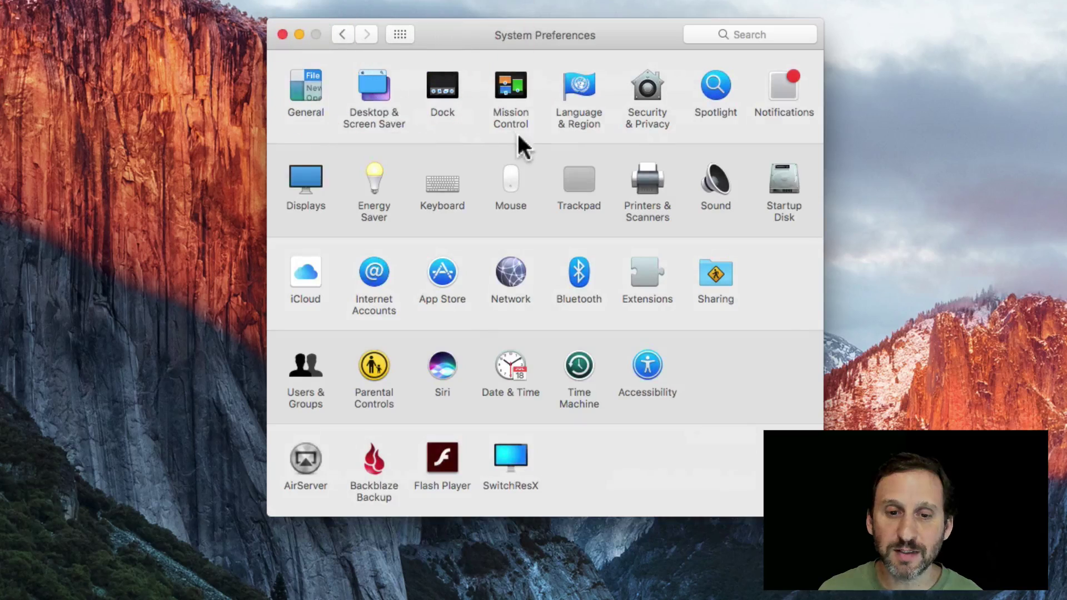
click(511, 187)
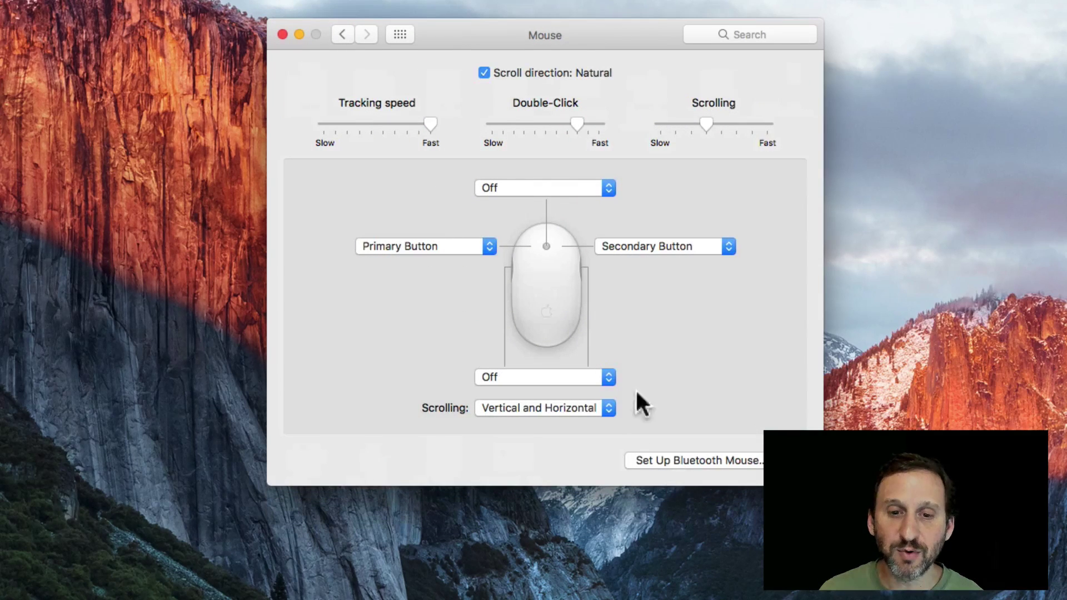
click(399, 33)
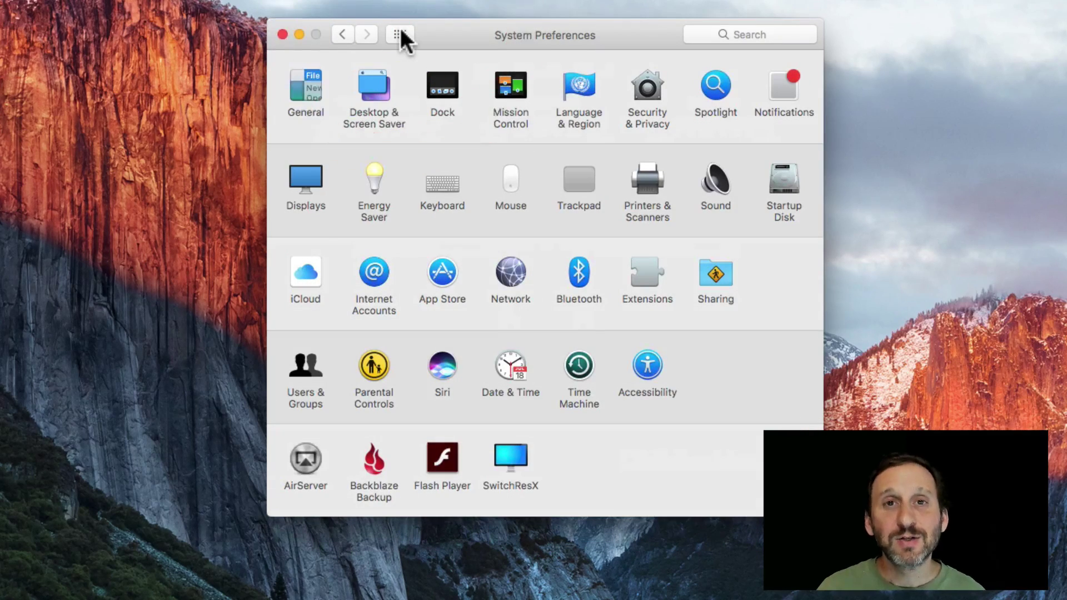